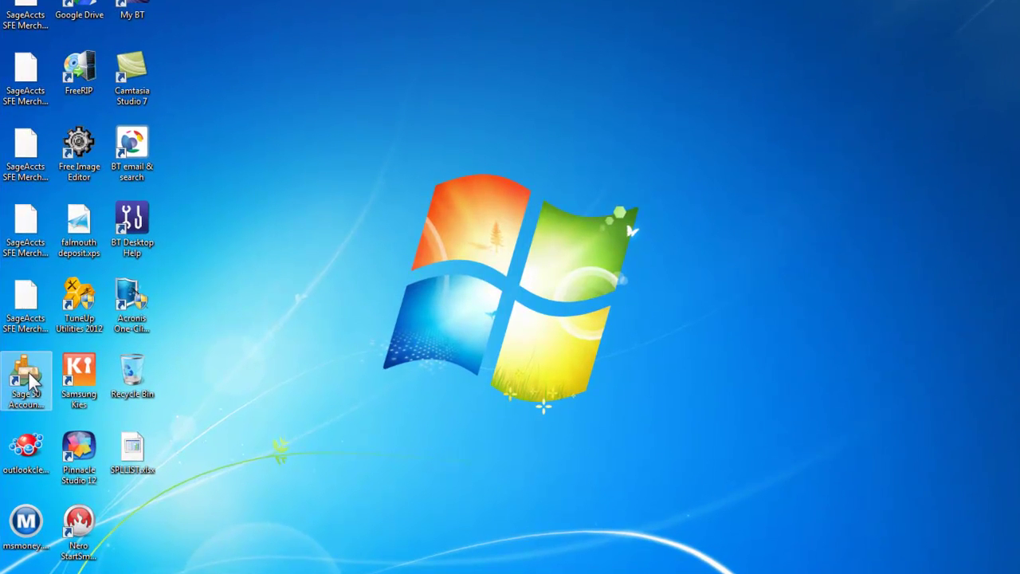
Step: Launch Sage 50 Accounts from its desktop shortcut
left_click(29, 381)
double_click(28, 381)
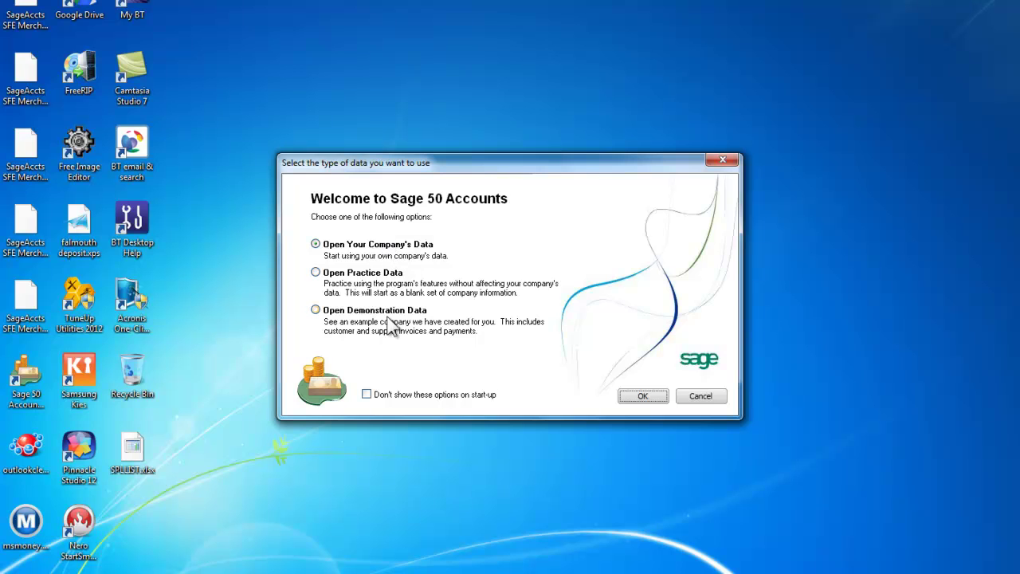
Step: Open your own company's data and choose Add Company to start the set-up wizard
left_click(642, 396)
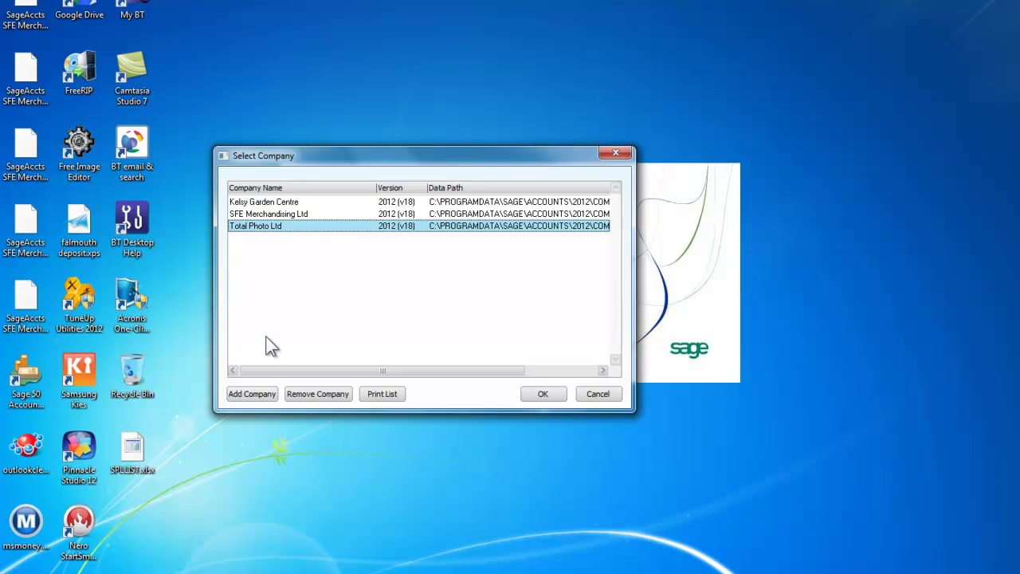
left_click(249, 394)
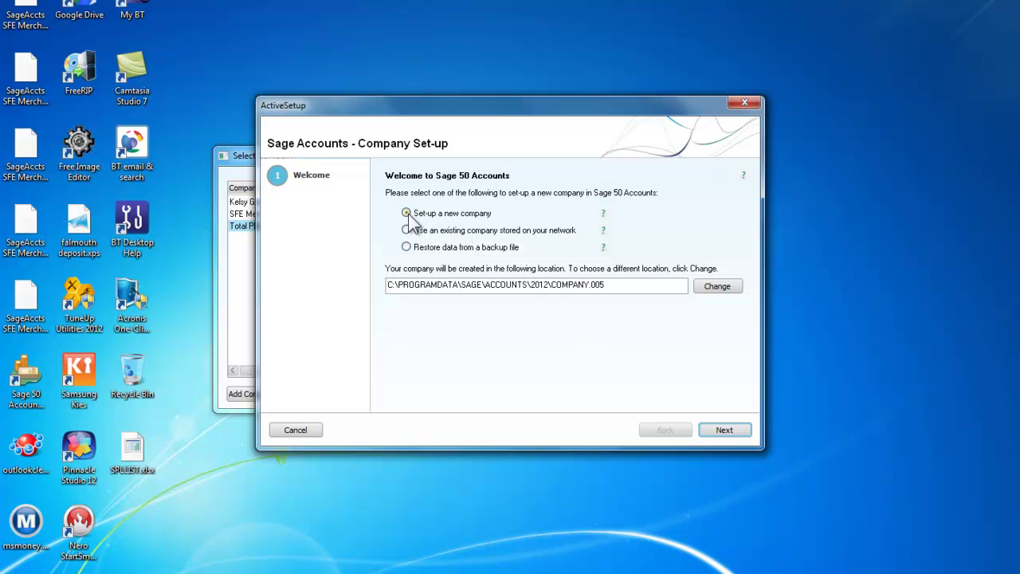
Step: Enter company name Kanau Gardens with its street, town, post code and telephone number
left_click(724, 430)
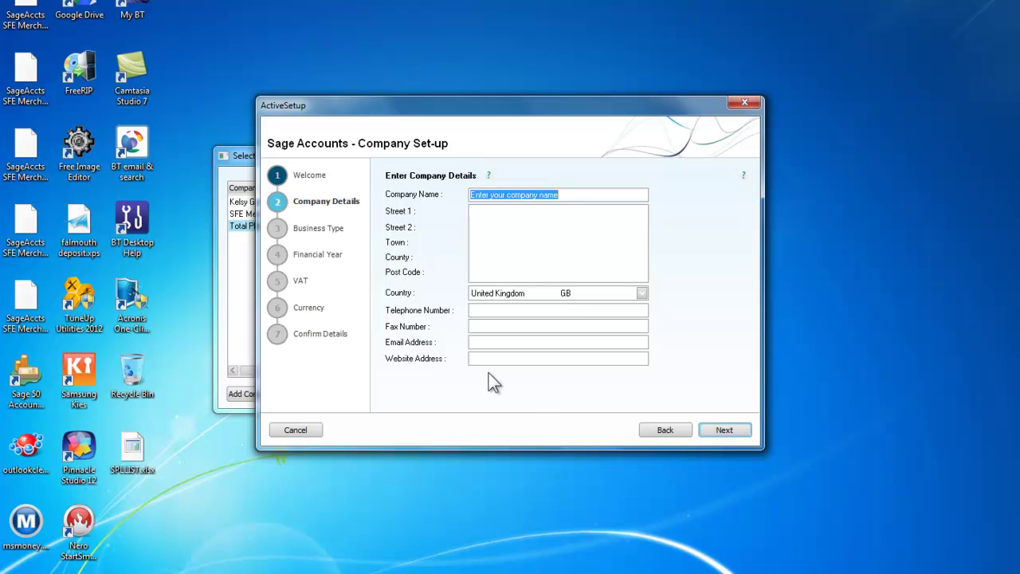
type("Kan")
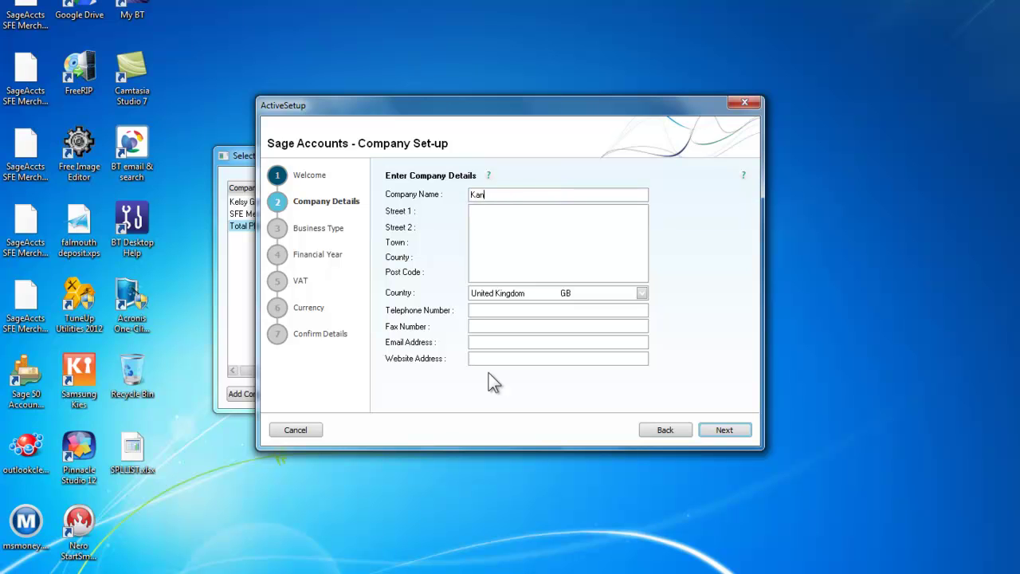
type("au Garden")
type("s")
type("10 H")
type("igh Street")
type("Anyto")
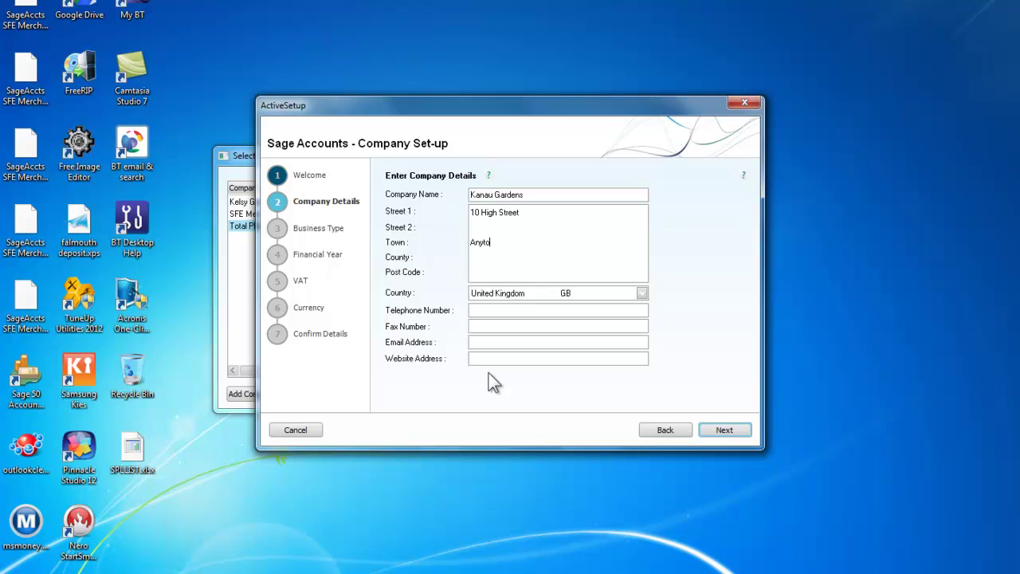
type("wn")
type("BB5 ")
type("7UU")
left_click(475, 310)
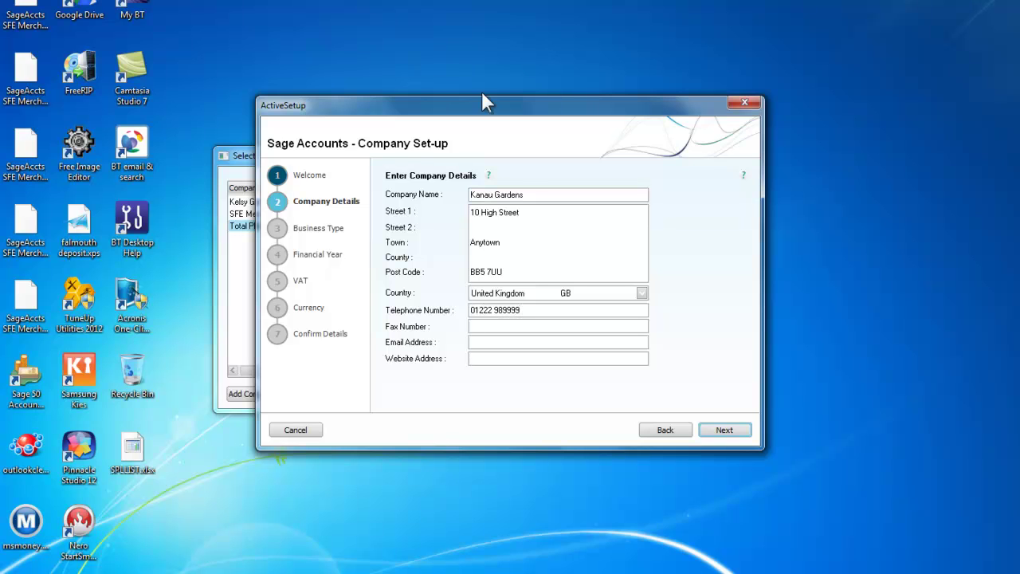
left_click(713, 434)
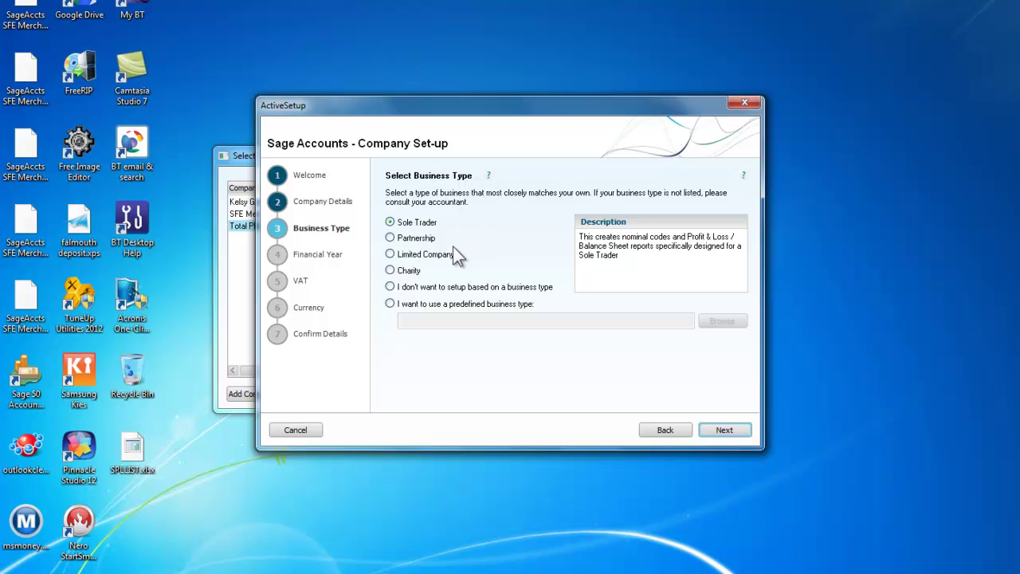
Step: Set the business type to Limited Company and the financial year start to April 2012
left_click(390, 254)
left_click(720, 431)
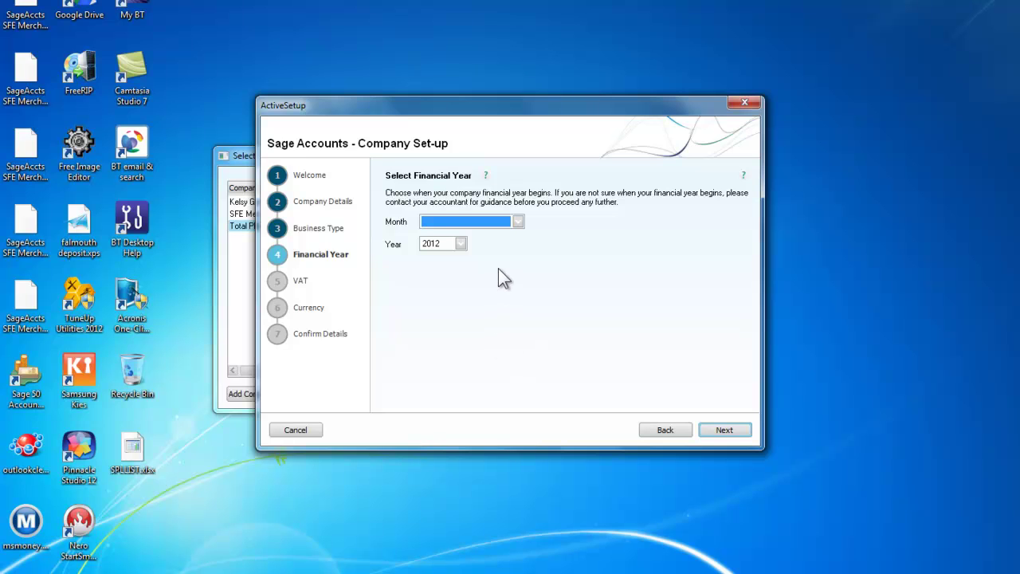
left_click(518, 221)
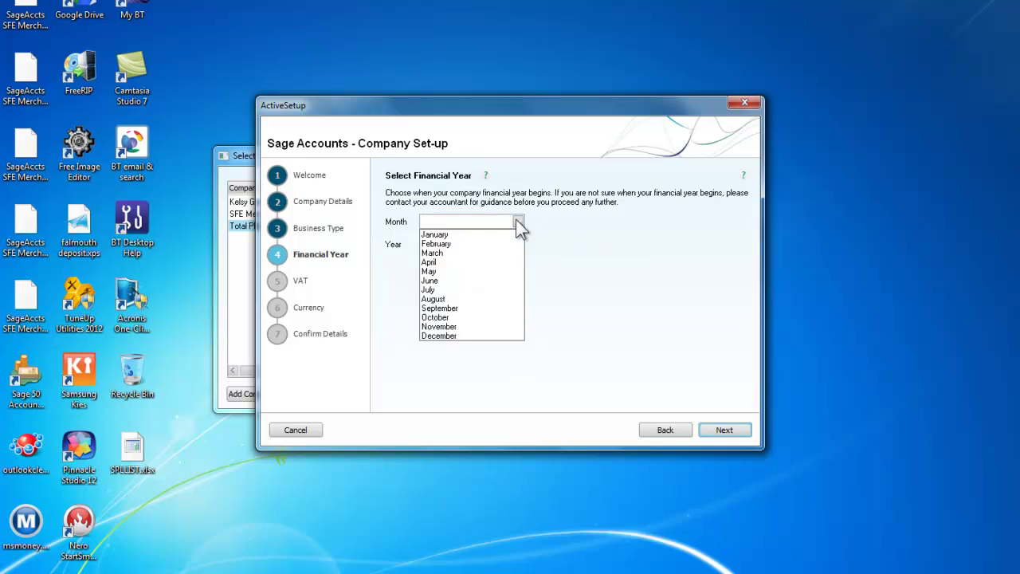
left_click(433, 262)
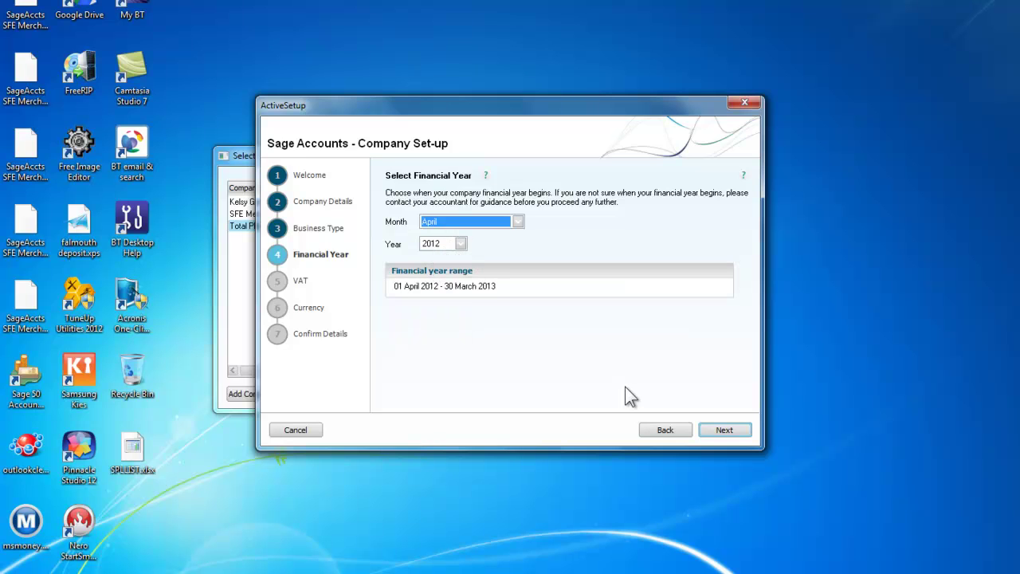
left_click(722, 434)
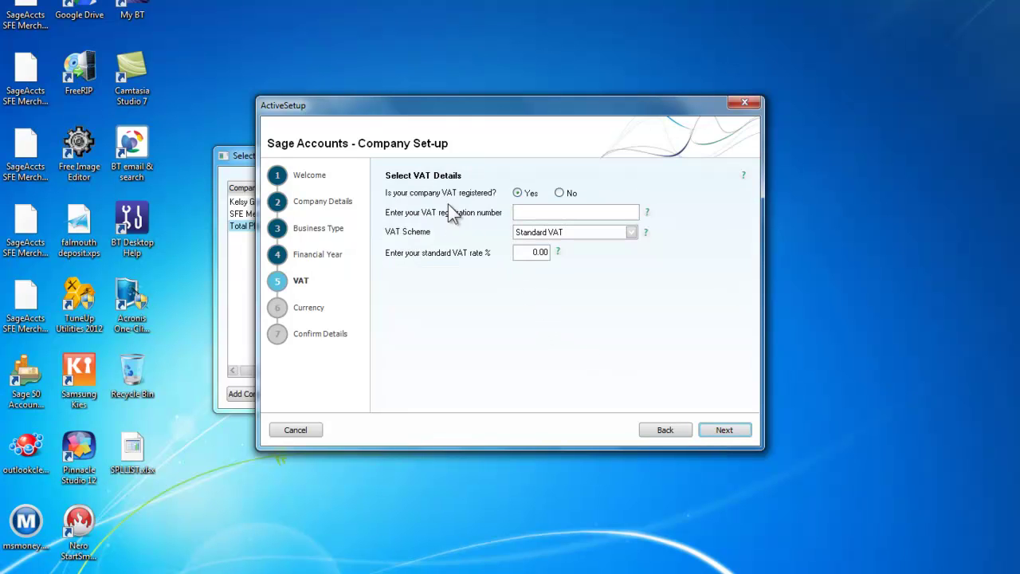
Step: Enter the VAT registration number and change the standard VAT rate to 20%
left_click(533, 212)
left_click(526, 253)
mouse_move(526, 252)
left_mouse_down()
mouse_move(548, 254)
mouse_move(506, 253)
left_mouse_up()
type("20")
left_click(711, 428)
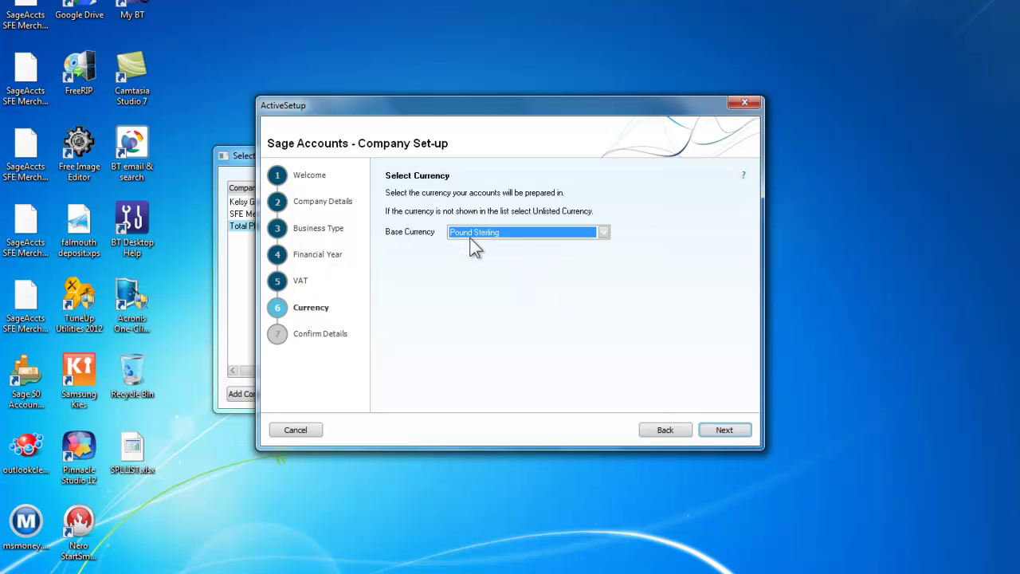
Step: Review the Confirm Details summary and create the Kanau Gardens company
left_click(723, 431)
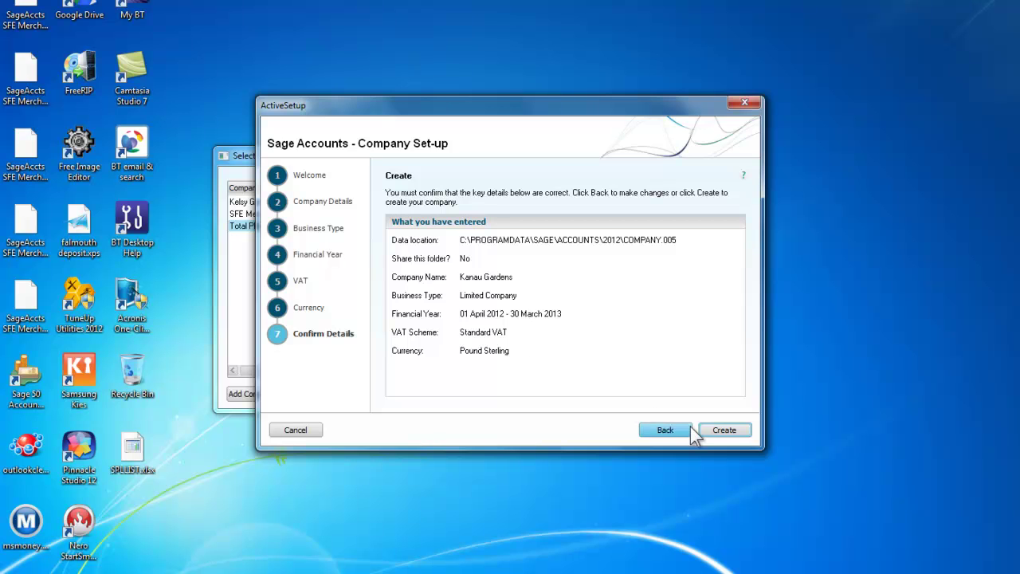
left_click(721, 431)
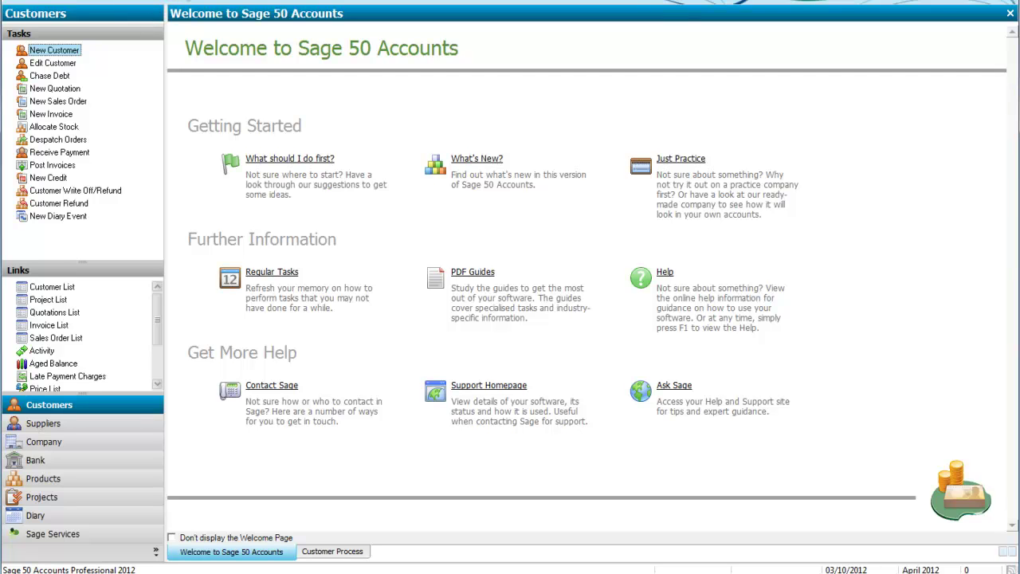
Step: Choose Company Preferences from the Settings menu
left_click(152, 1)
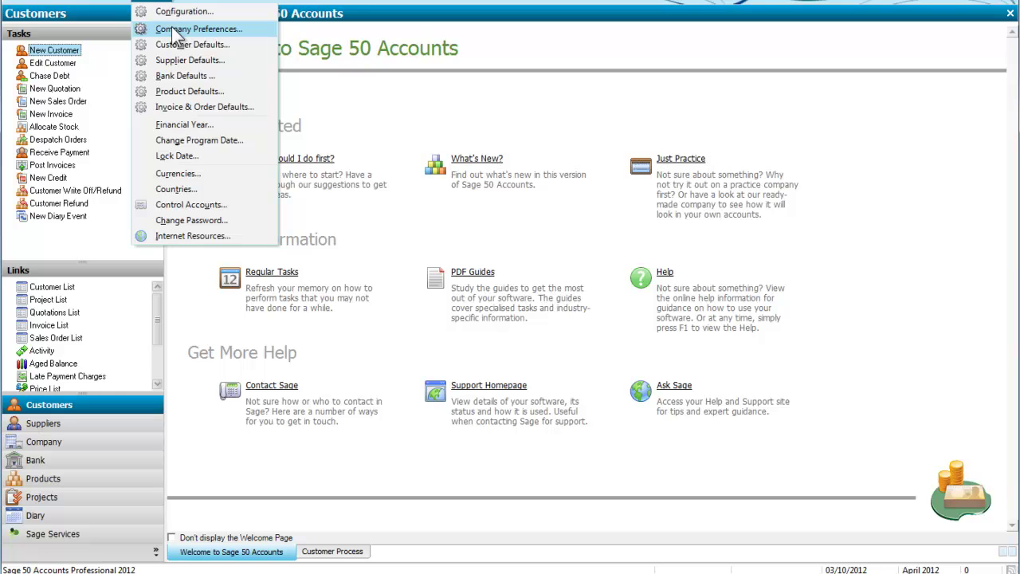
left_click(171, 28)
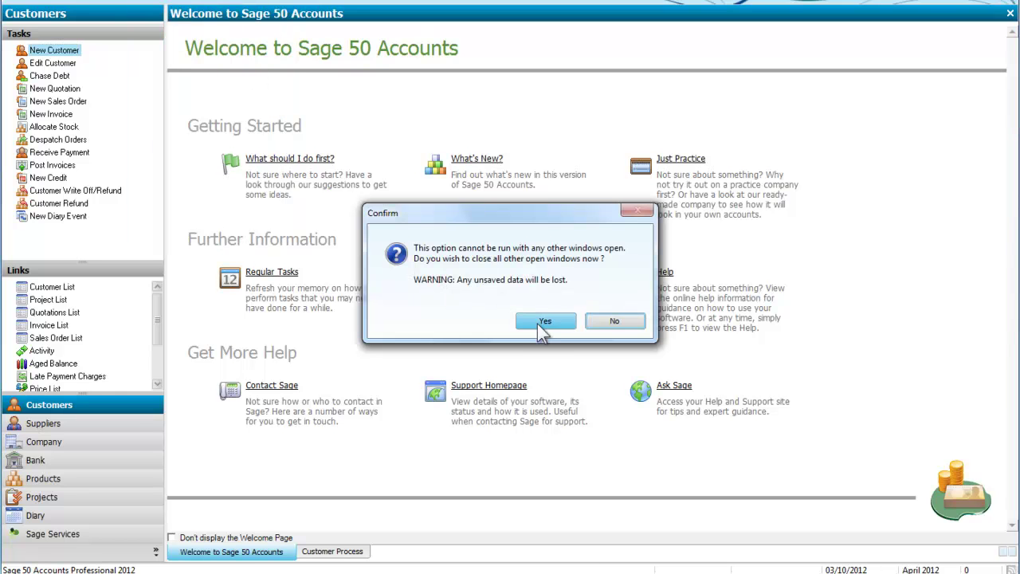
Step: Allow other windows to close, review the Details and VAT tabs, then accept with OK
left_click(548, 324)
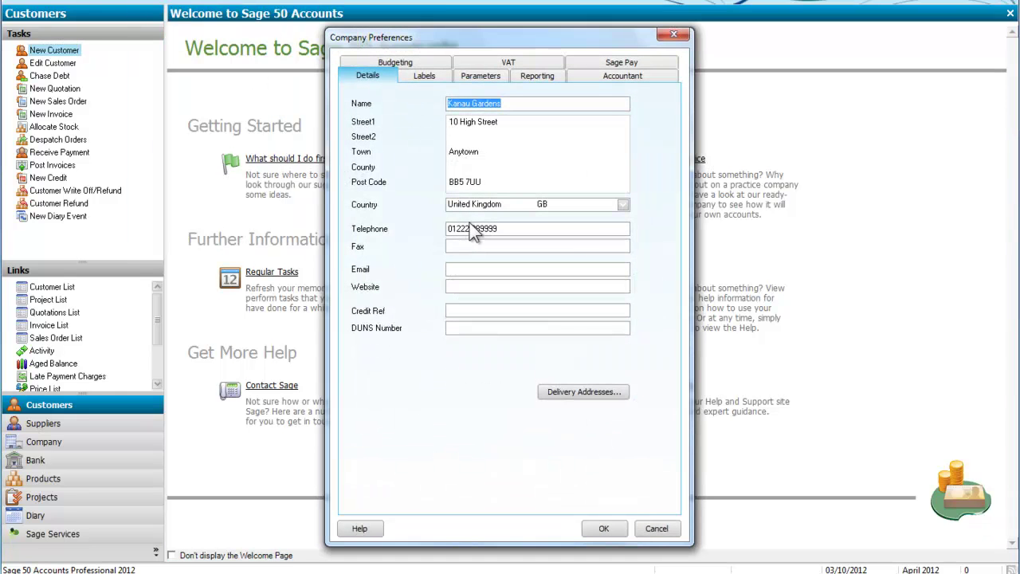
left_click(516, 64)
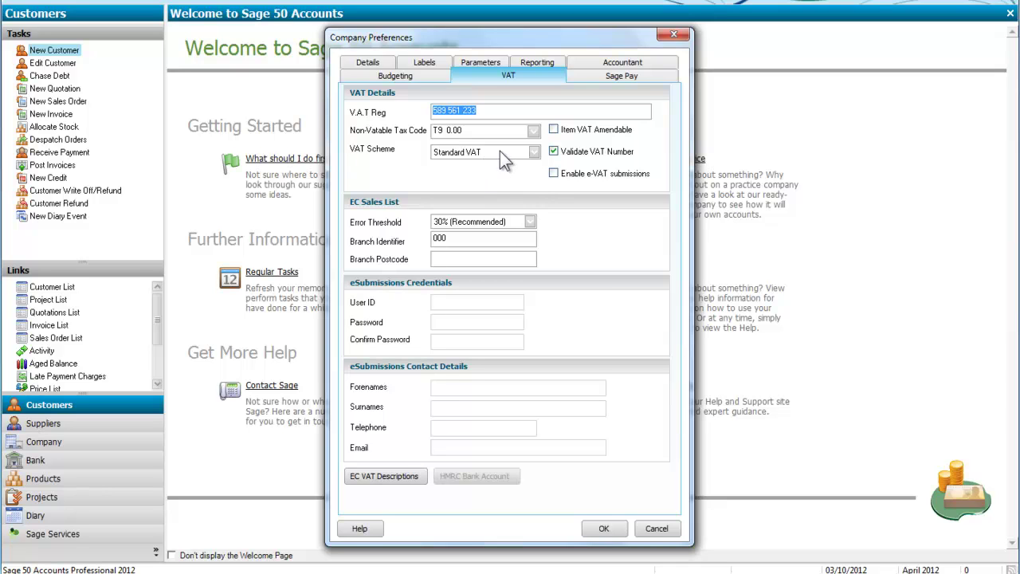
left_click(608, 530)
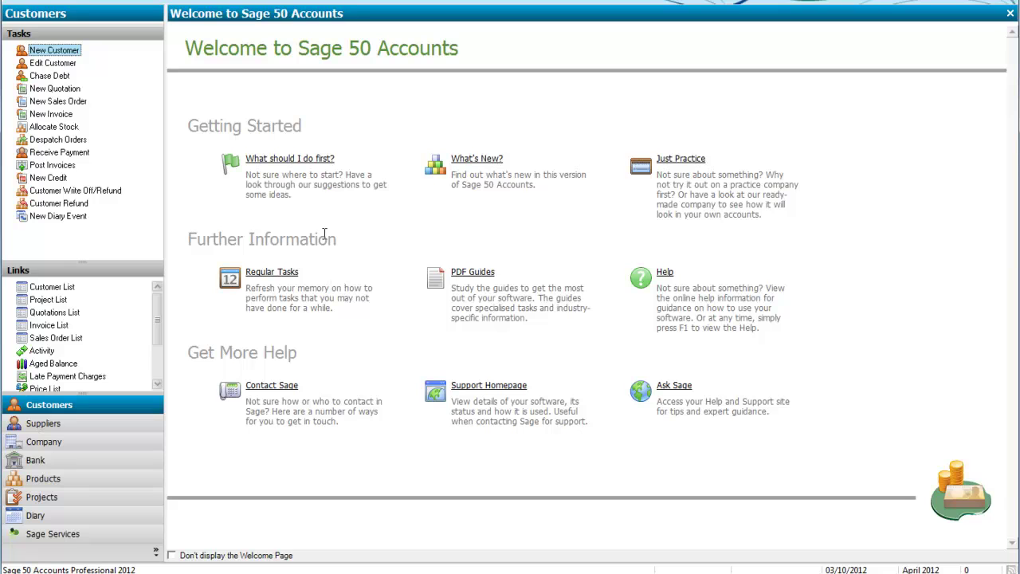